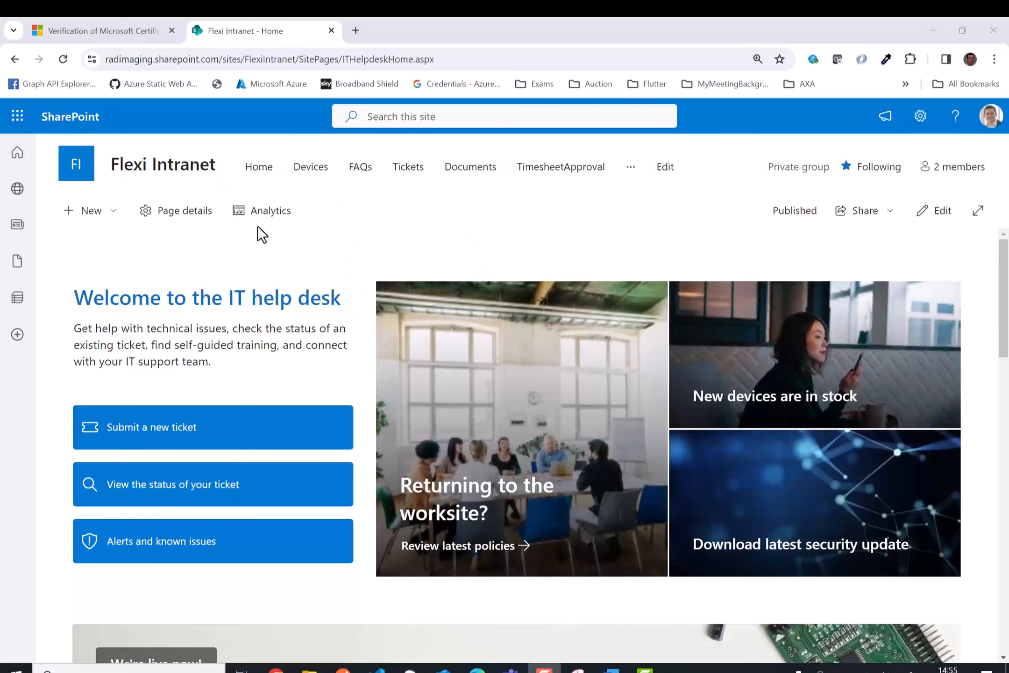
# Go to the site's Documents library and open DocTemplate.dotx in the Word desktop app.
pyautogui.click(459, 174)
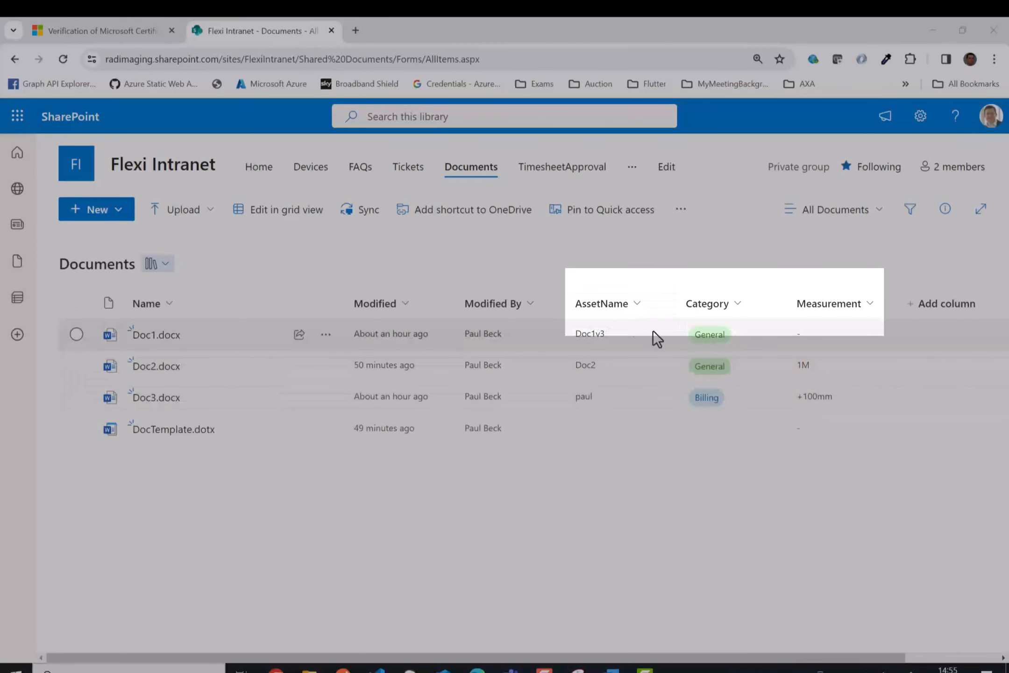
pyautogui.moveTo(455, 291)
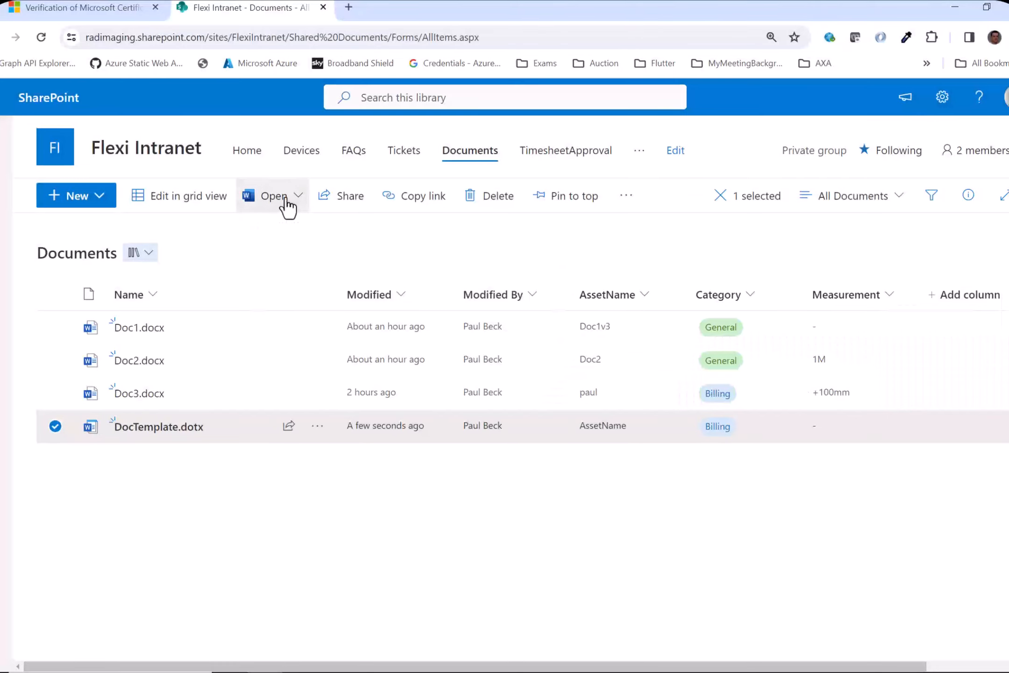
pyautogui.click(282, 198)
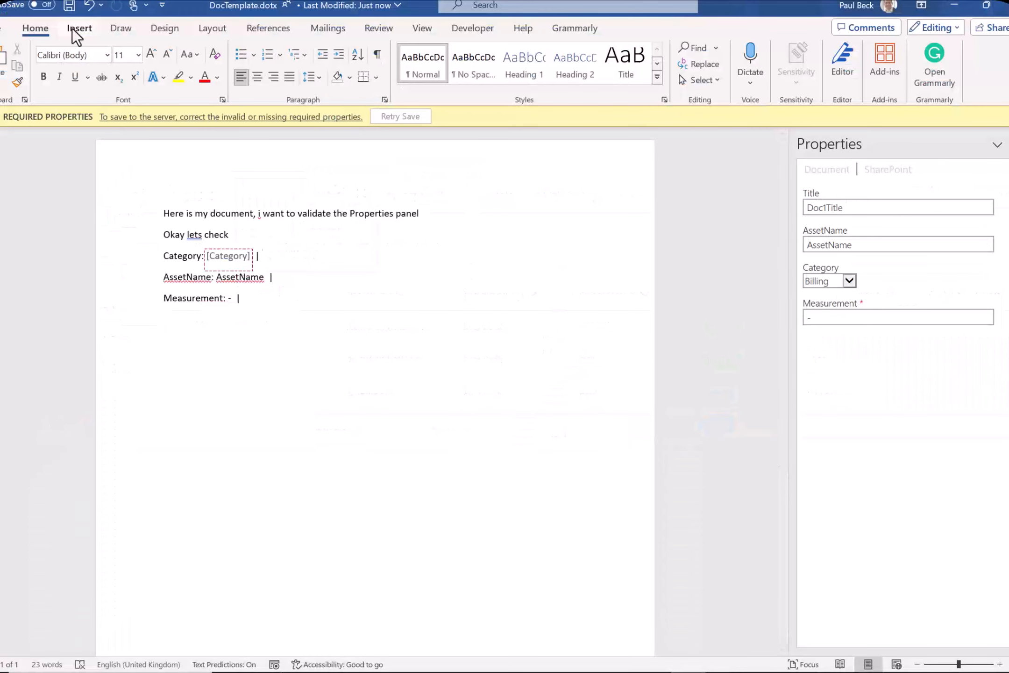
# Try to save the template to Shared Documents as a Word Document (*.docx) named Aquaman.
pyautogui.click(5, 24)
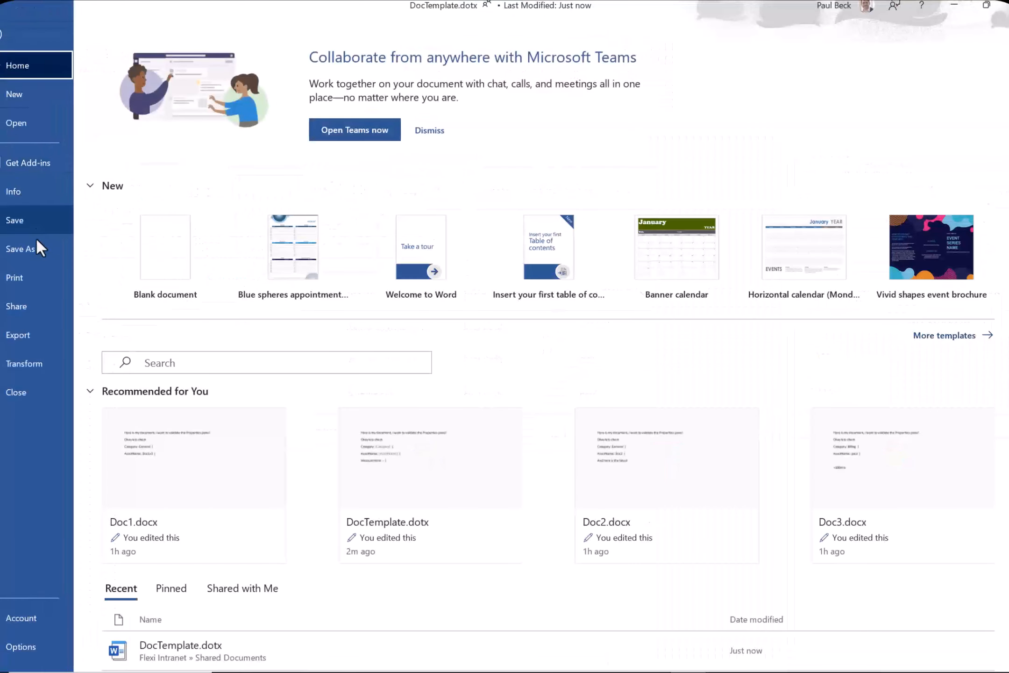
pyautogui.click(33, 247)
pyautogui.click(483, 117)
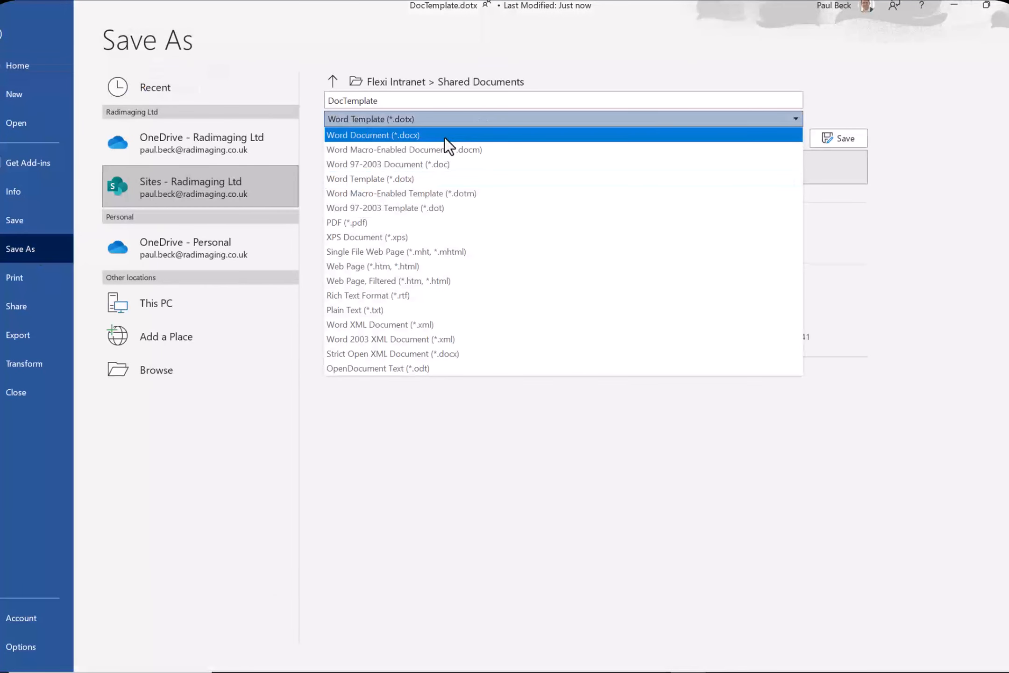
pyautogui.click(424, 135)
pyautogui.click(395, 100)
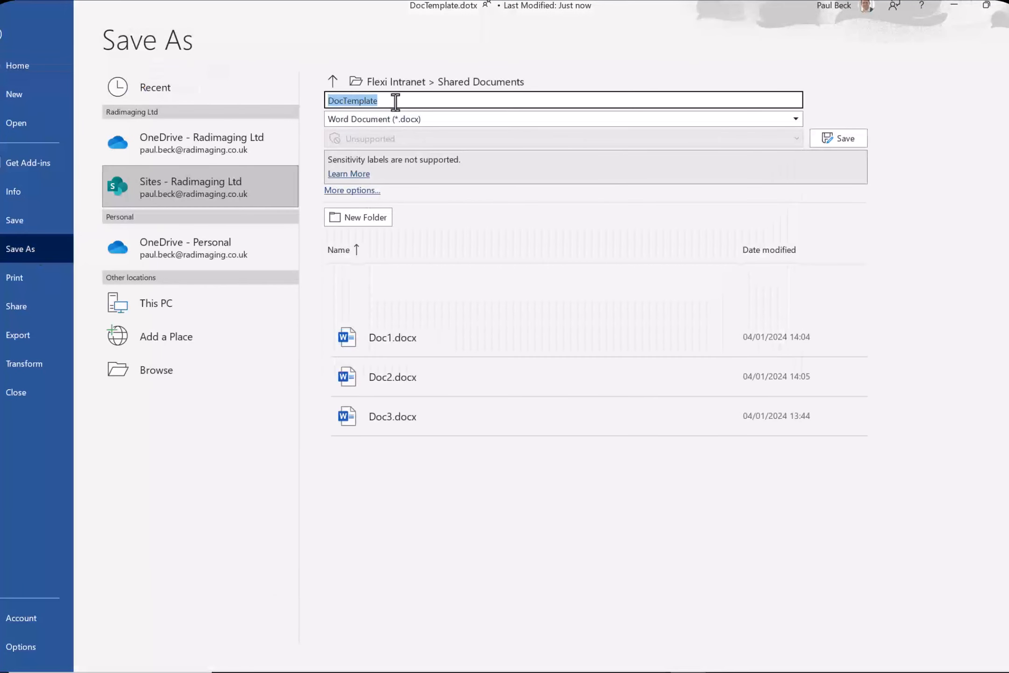
pyautogui.write('Aquaman')
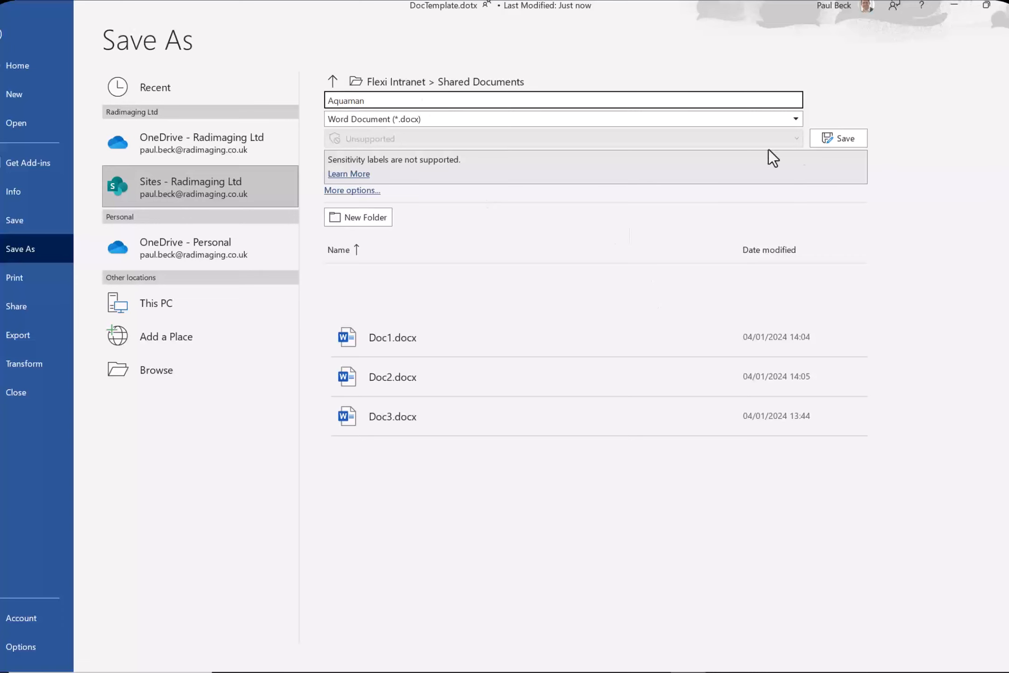
pyautogui.click(829, 140)
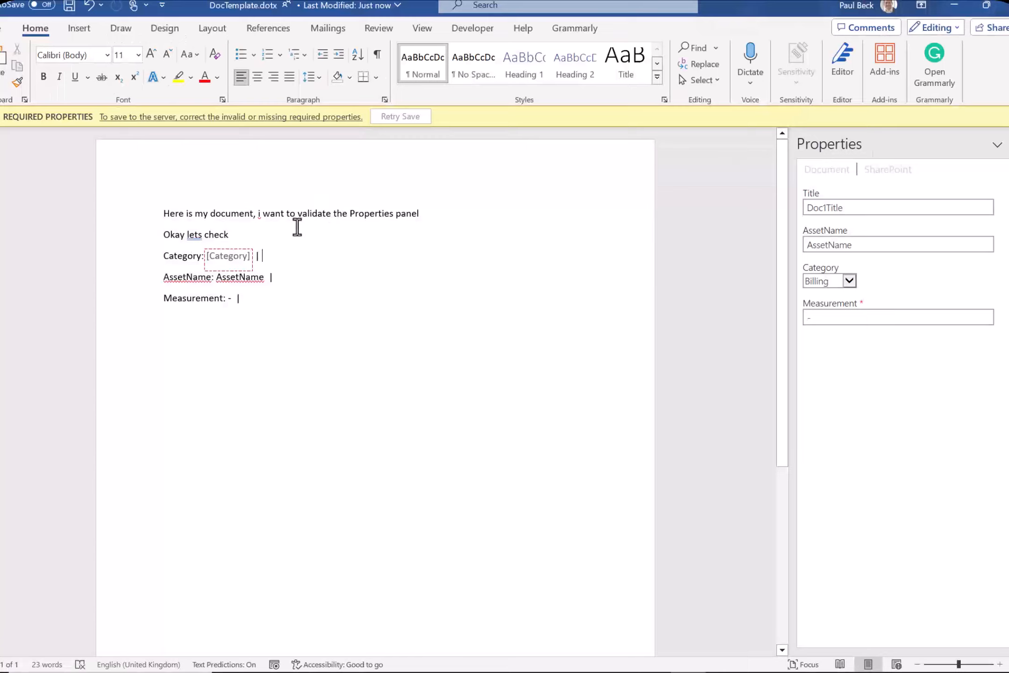
# Set the Category field in the document body to Billing.
pyautogui.click(242, 256)
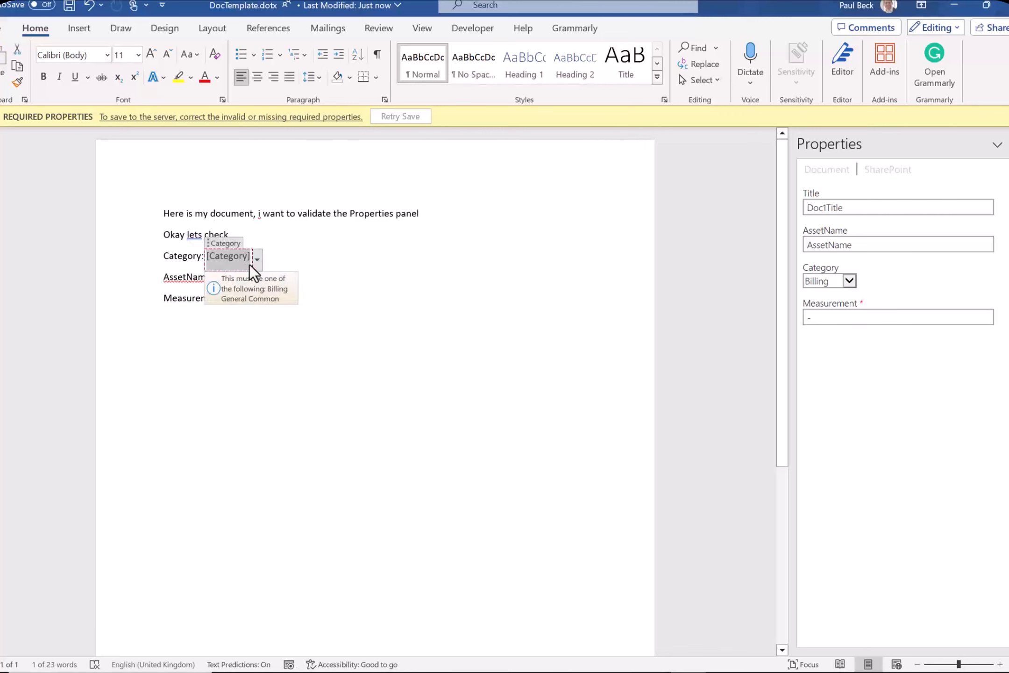
pyautogui.click(256, 264)
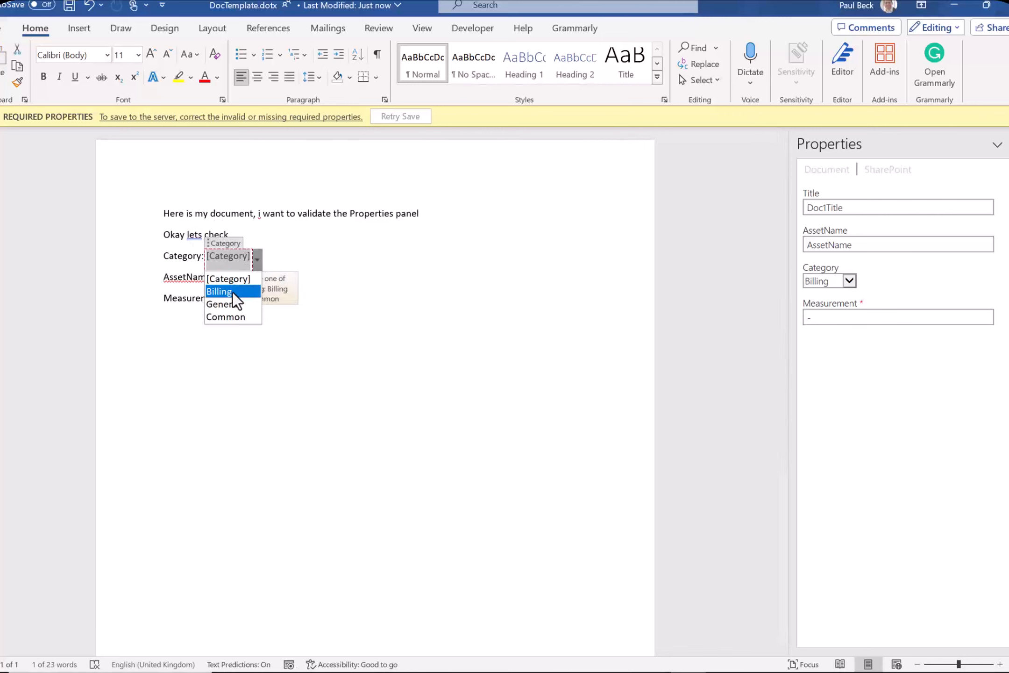
pyautogui.click(233, 292)
# Set the document's AssetName field to AqumanAsset and its Measurement field to 10mm.
pyautogui.click(254, 282)
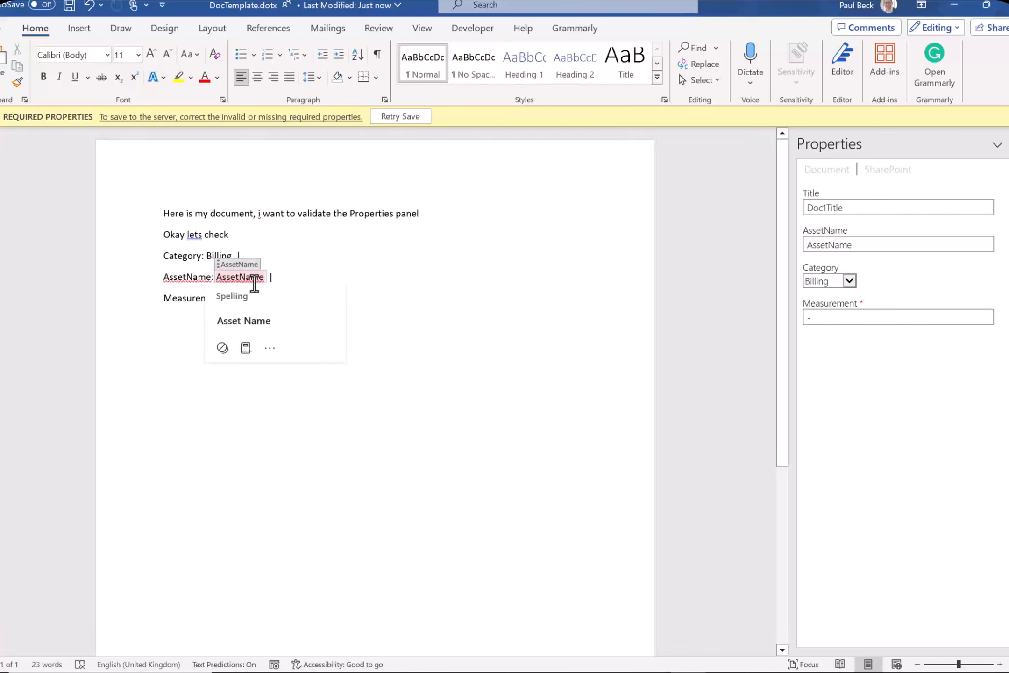
pyautogui.write('AquamnAsset')
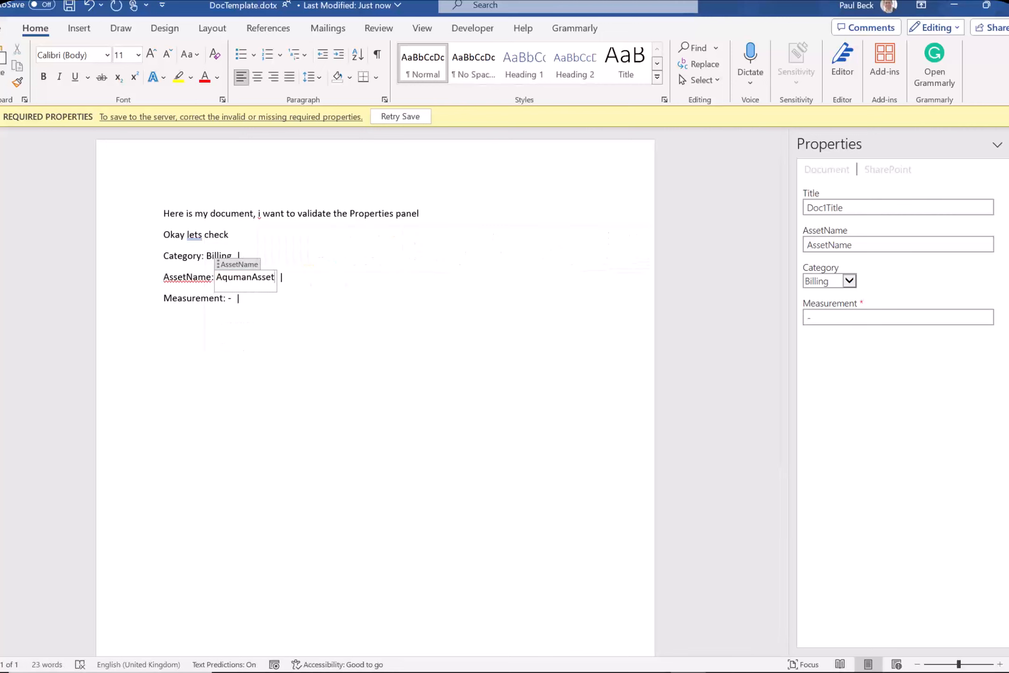
pyautogui.click(233, 298)
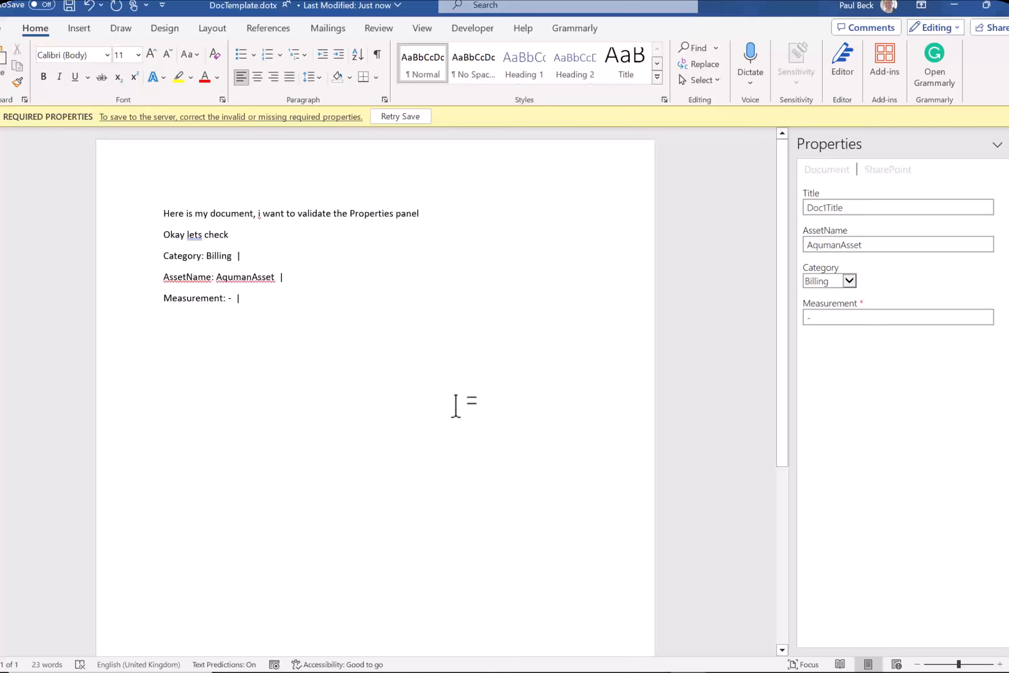
pyautogui.press('Left')
pyautogui.write('10mm')
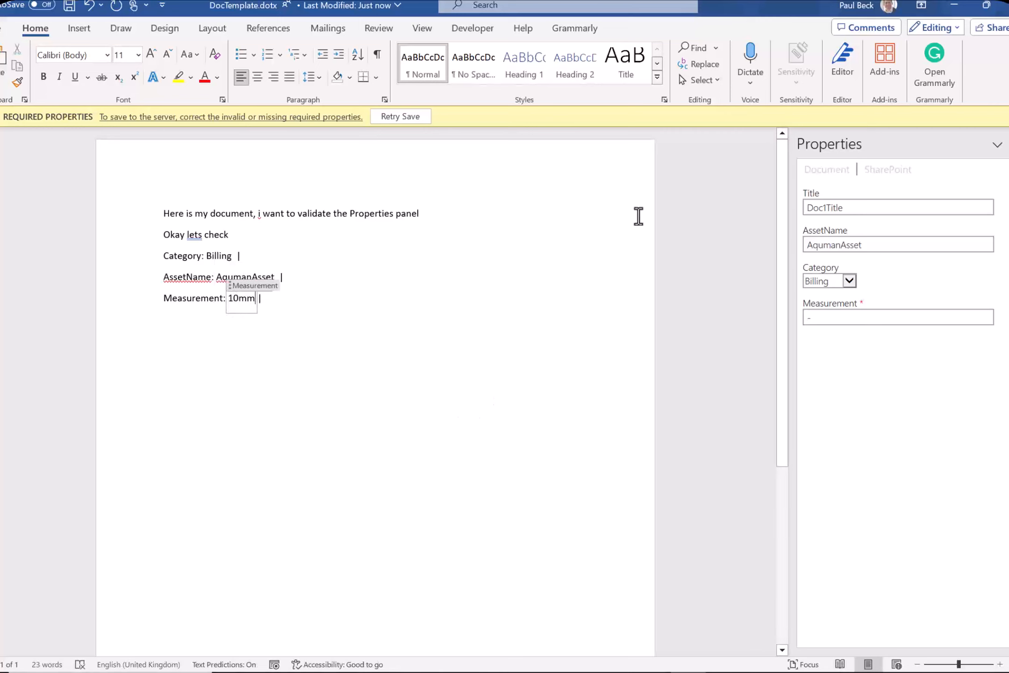
# Save a copy of the template to Shared Documents as a Word Document (*.docx) named Aqaman.
pyautogui.click(409, 124)
pyautogui.click(37, 250)
pyautogui.click(490, 124)
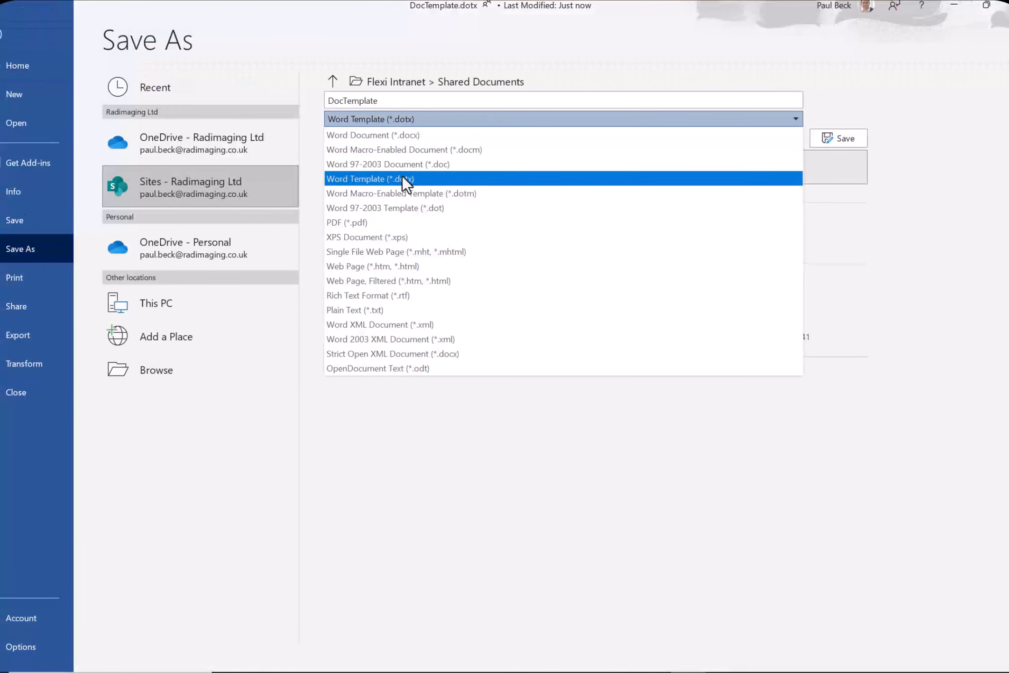
pyautogui.click(372, 134)
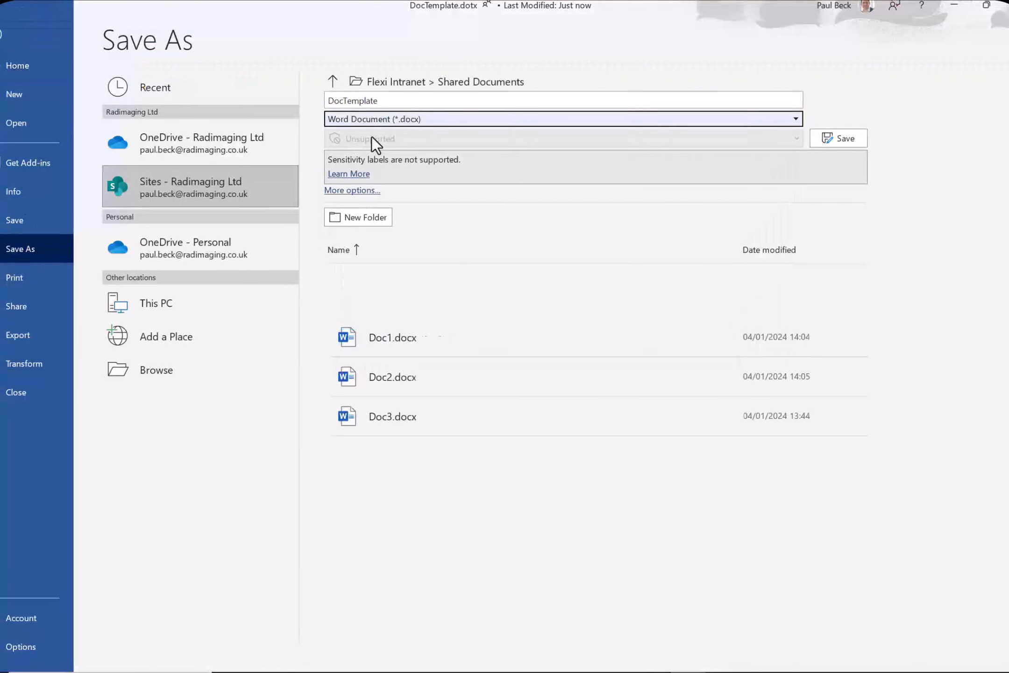
pyautogui.click(389, 99)
pyautogui.write('Aquman')
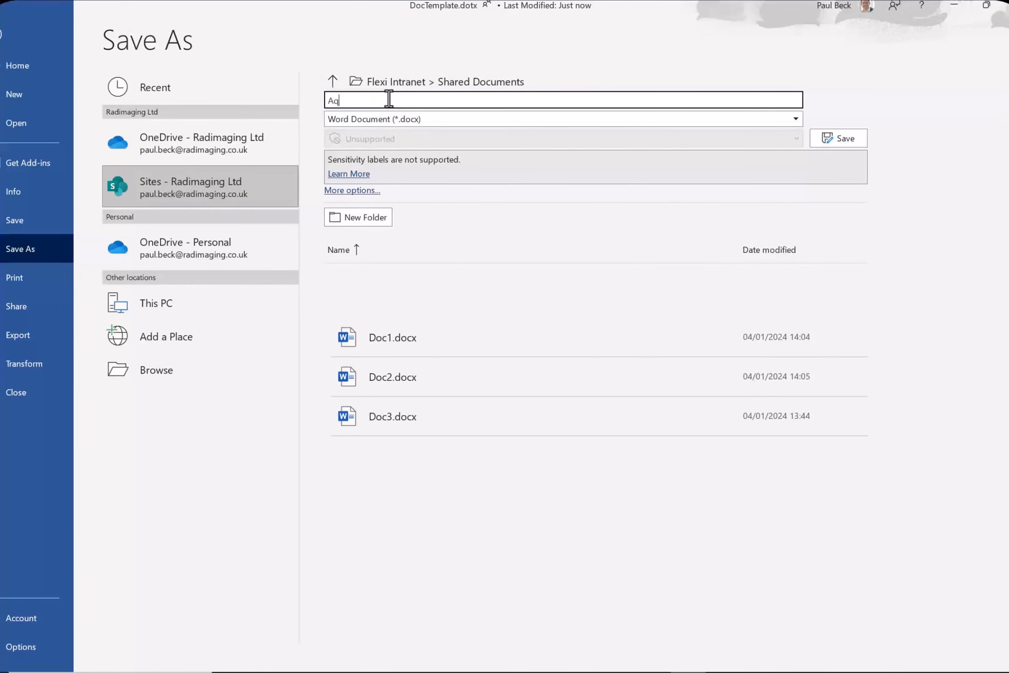
pyautogui.click(835, 136)
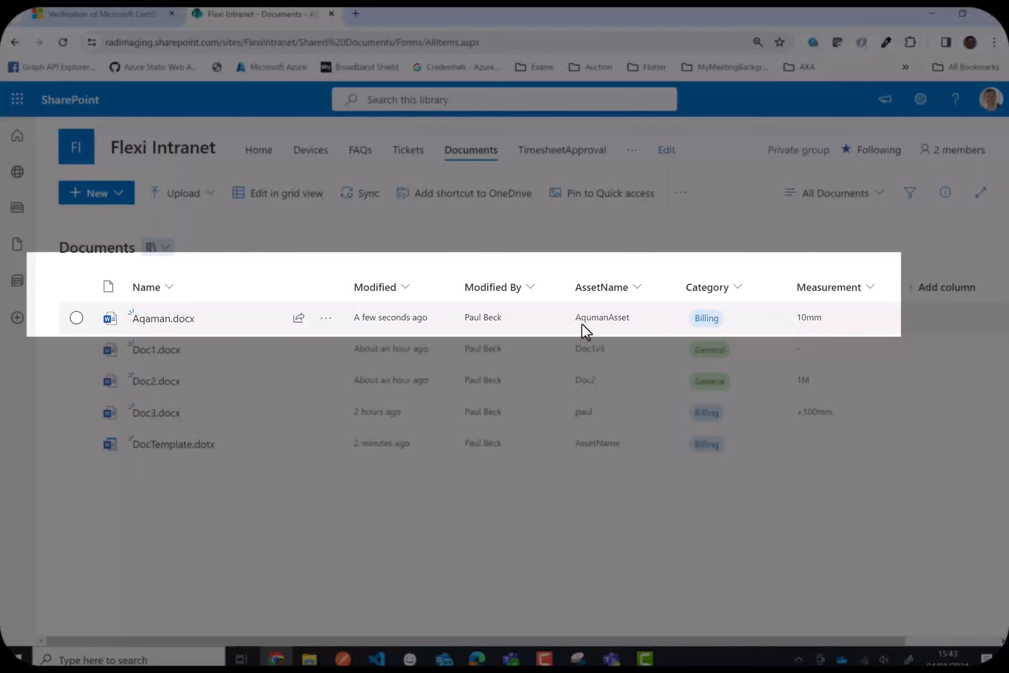
# Edit the library in grid view and set the Category of Aqaman.docx to Common.
pyautogui.click(815, 317)
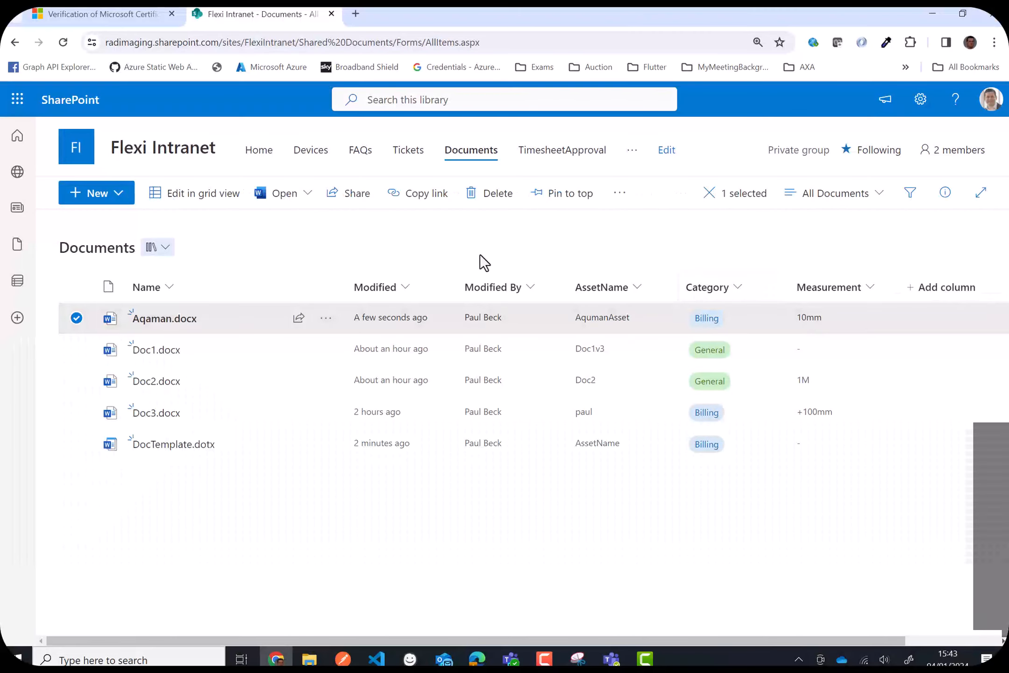
pyautogui.click(210, 196)
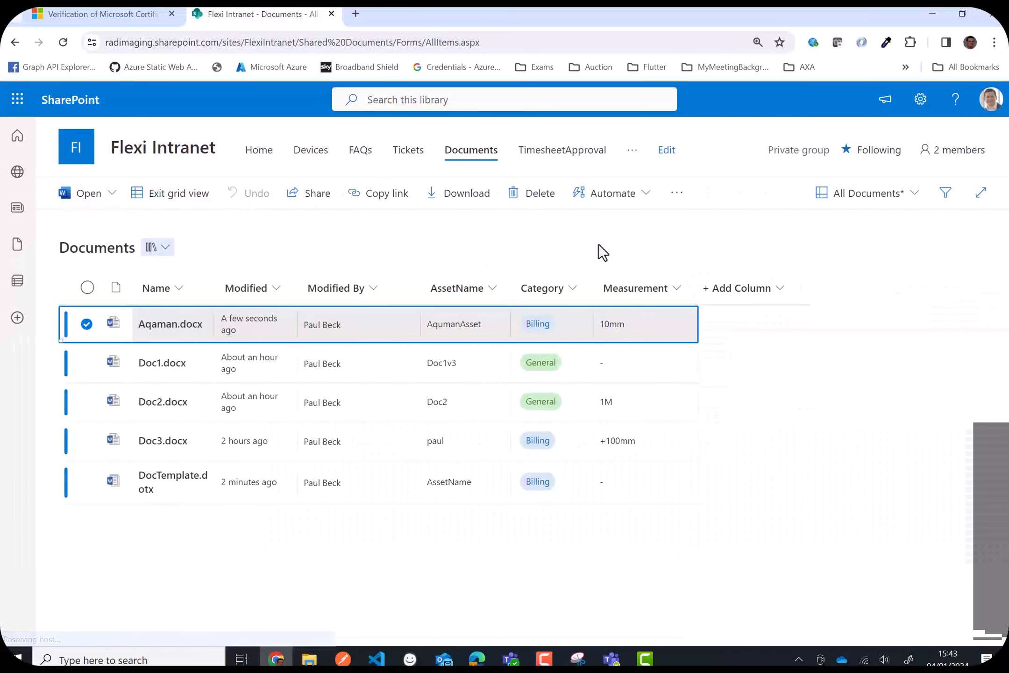
pyautogui.click(559, 322)
pyautogui.click(558, 322)
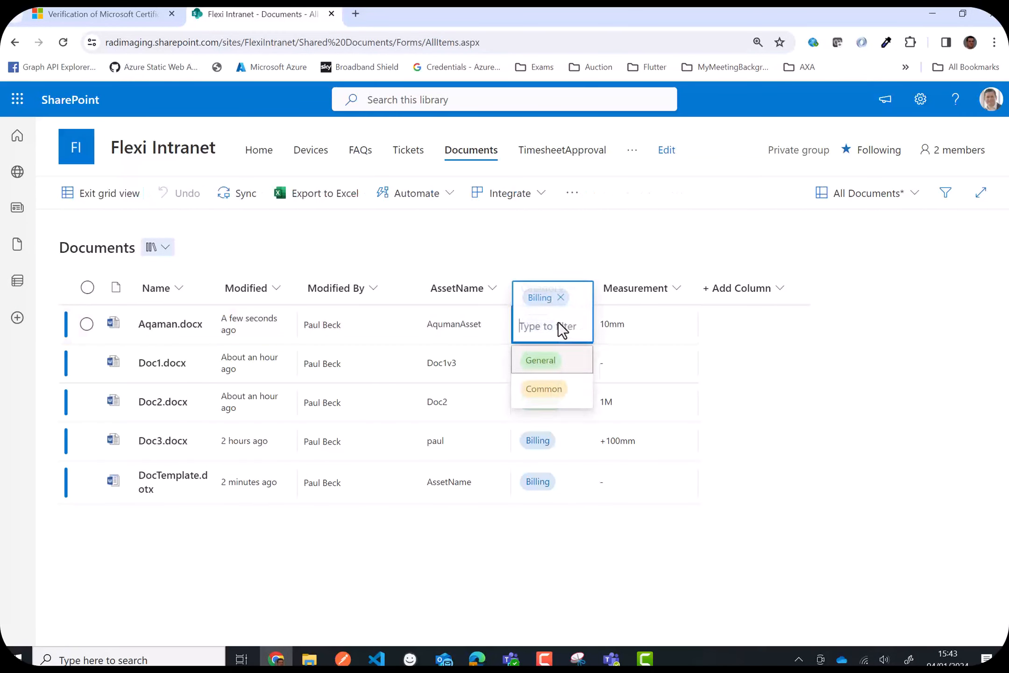
pyautogui.click(548, 388)
# Set the AssetName of Aqaman.docx to AqumanAsset2 and exit grid view.
pyautogui.click(486, 326)
pyautogui.click(488, 325)
pyautogui.write('2')
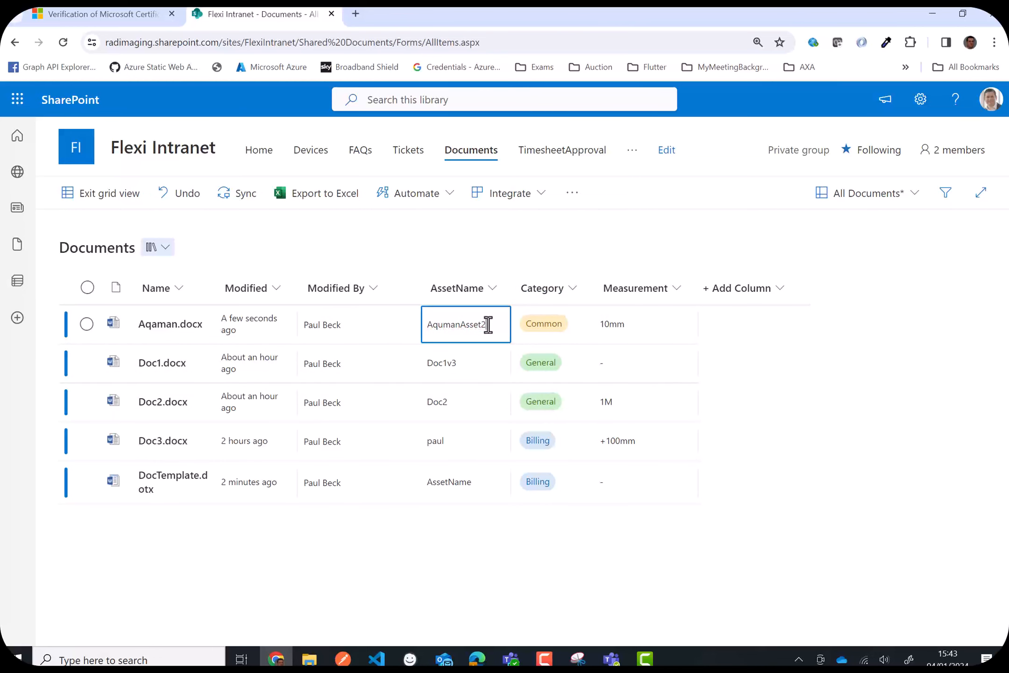
pyautogui.click(118, 198)
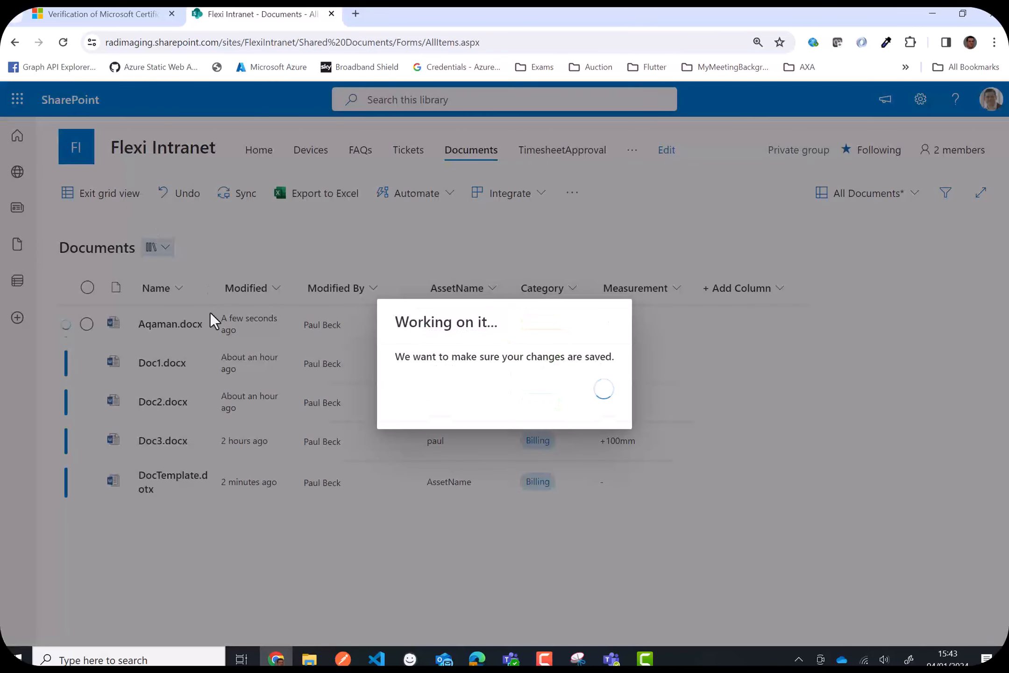
# Open Aqaman.docx in the Word desktop app and check its Category and AssetName fields in the body text.
pyautogui.click(76, 318)
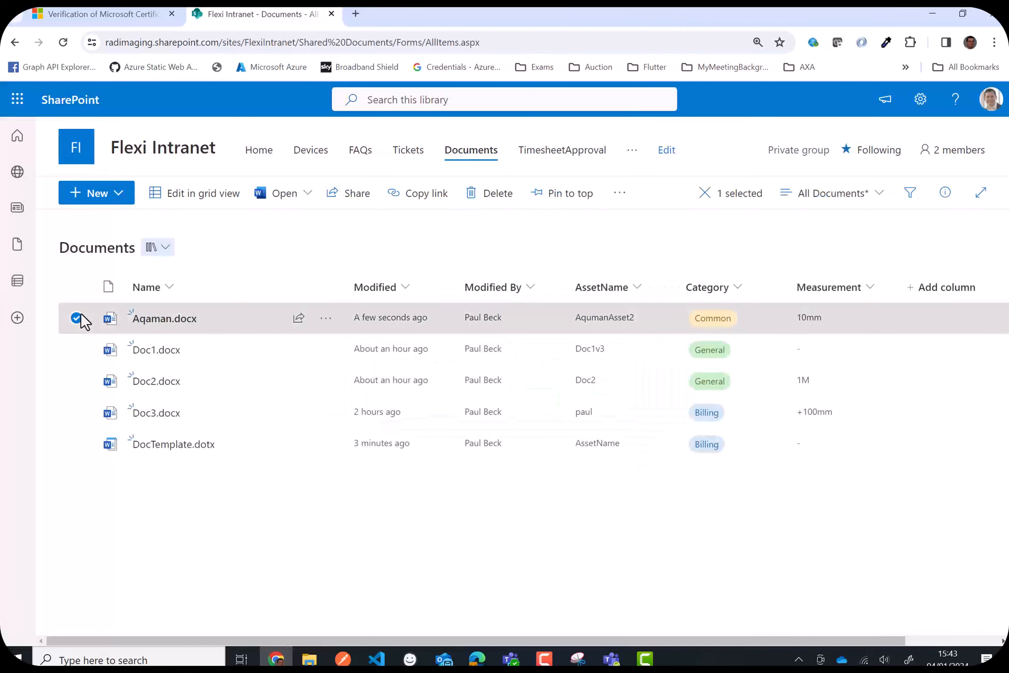
pyautogui.click(304, 201)
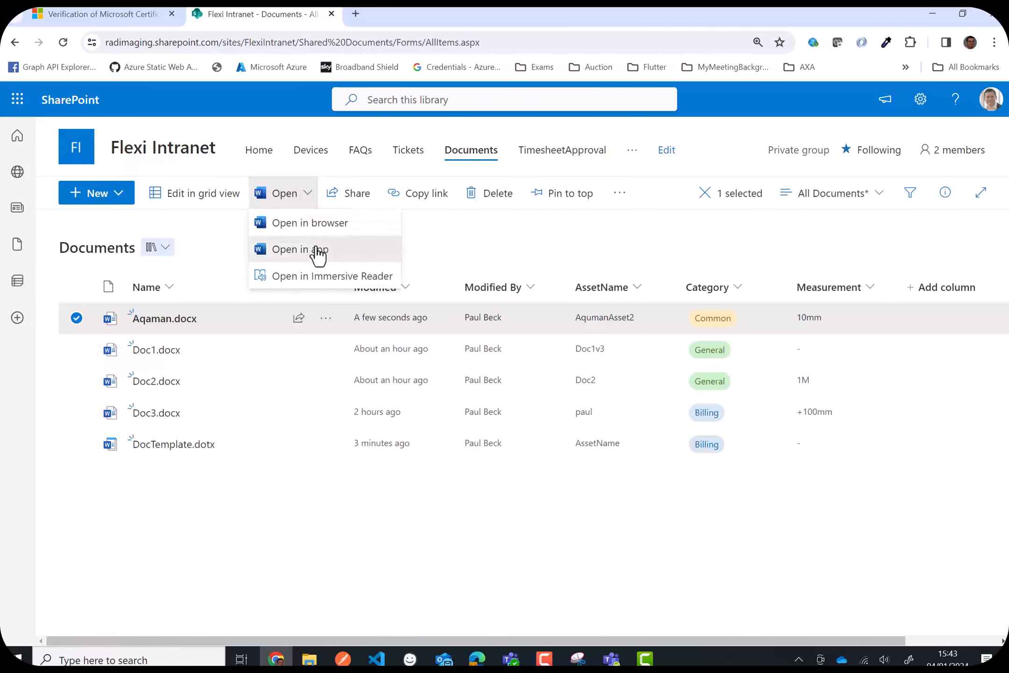
pyautogui.click(316, 250)
pyautogui.click(590, 168)
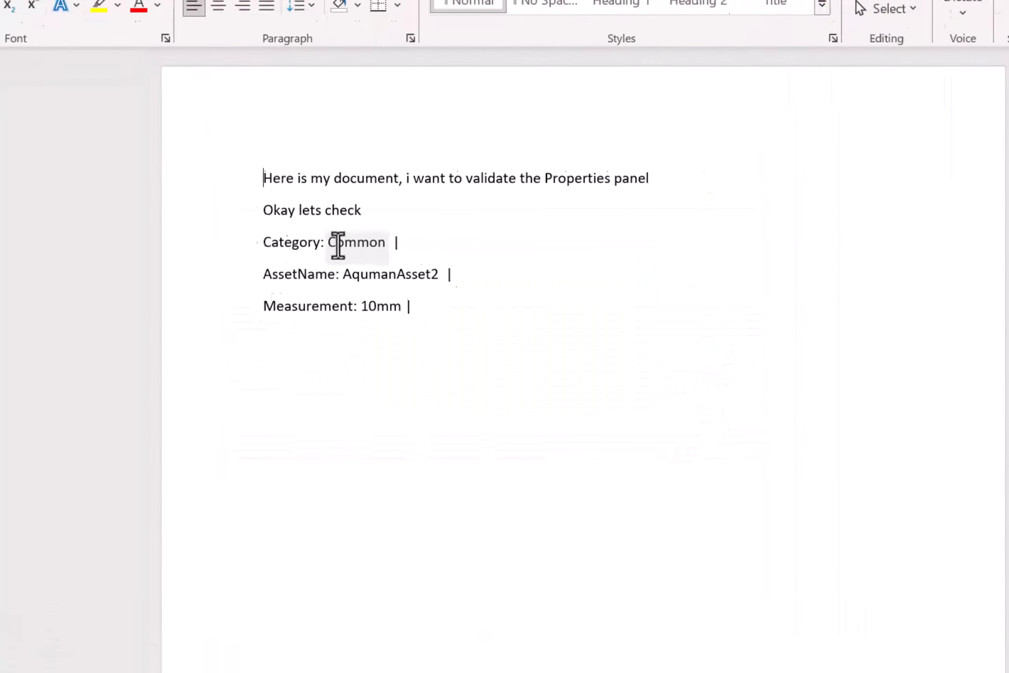
pyautogui.click(344, 231)
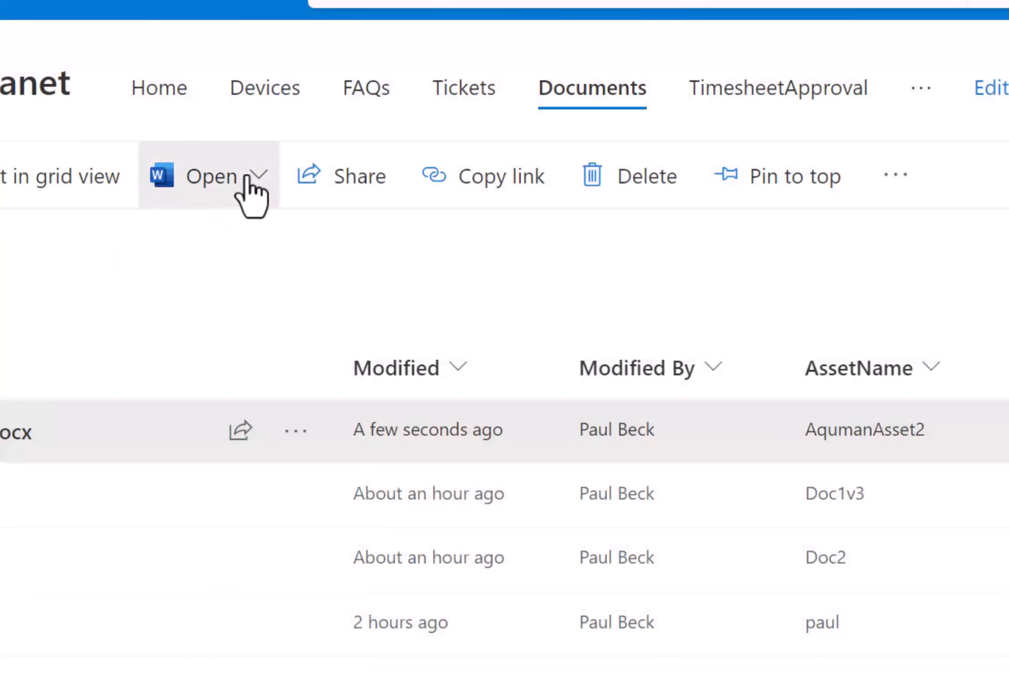
# Open Aqaman.docx in the browser and return to the Documents library.
pyautogui.click(239, 181)
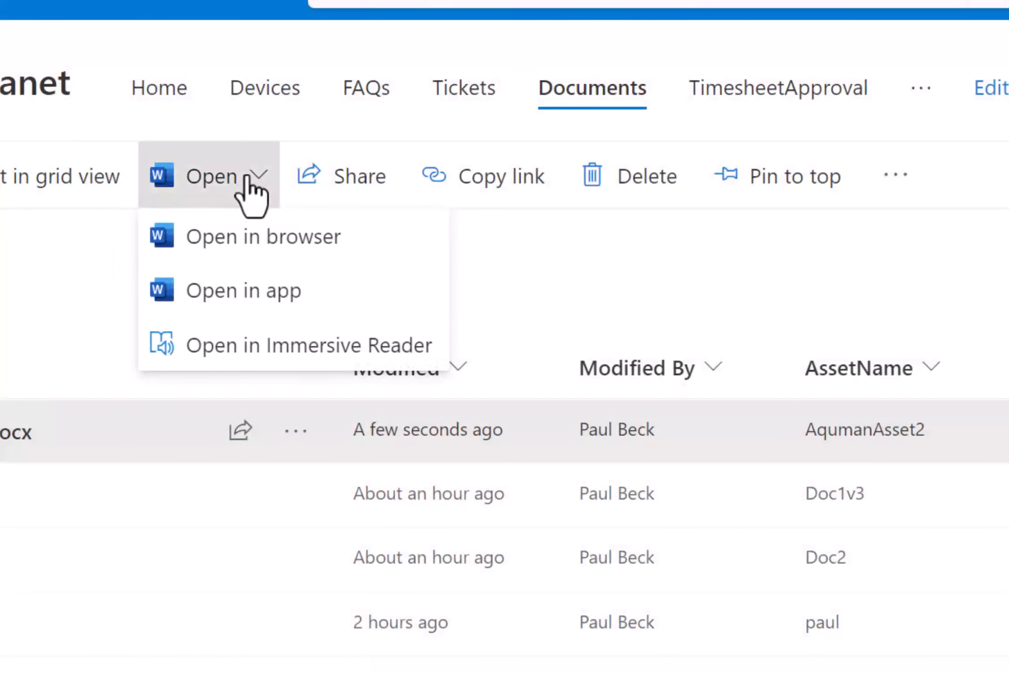
pyautogui.click(264, 261)
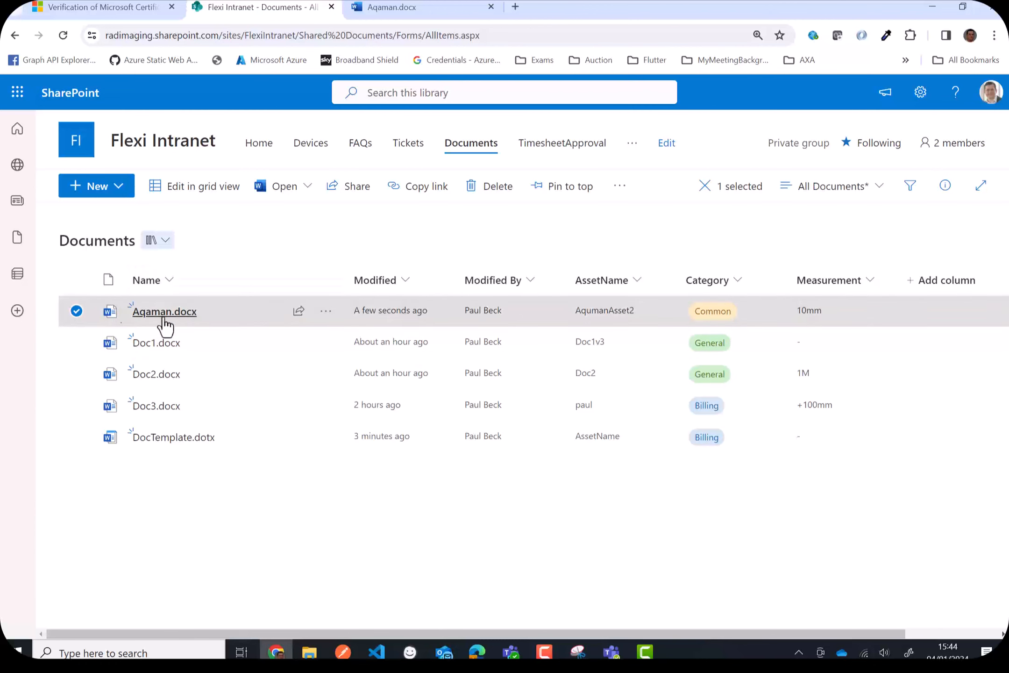
pyautogui.moveTo(247, 310)
pyautogui.moveTo(181, 322)
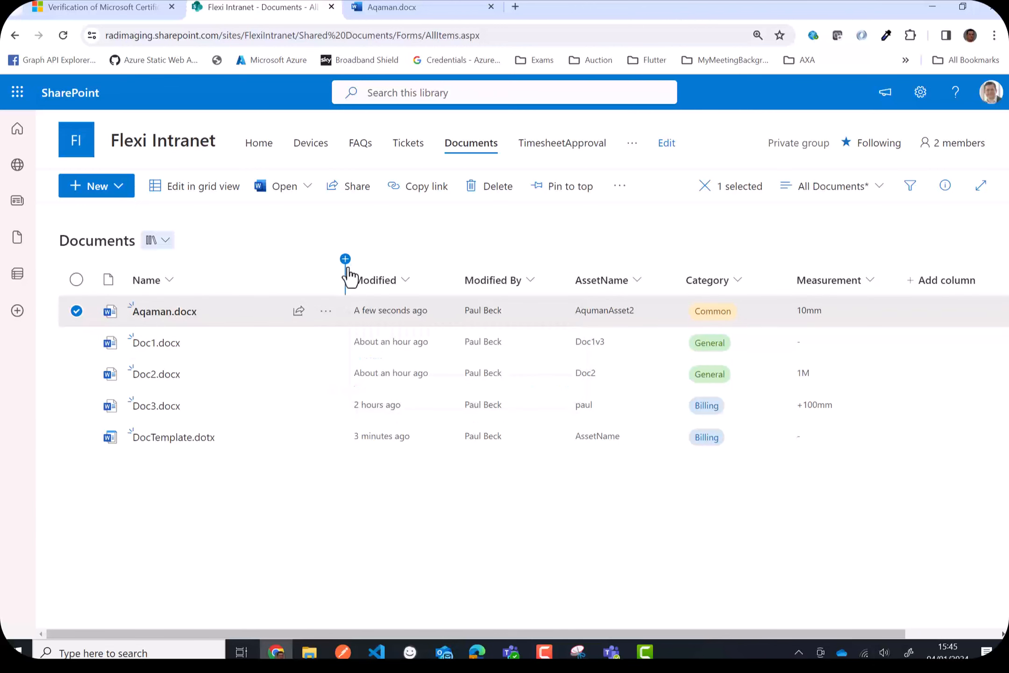